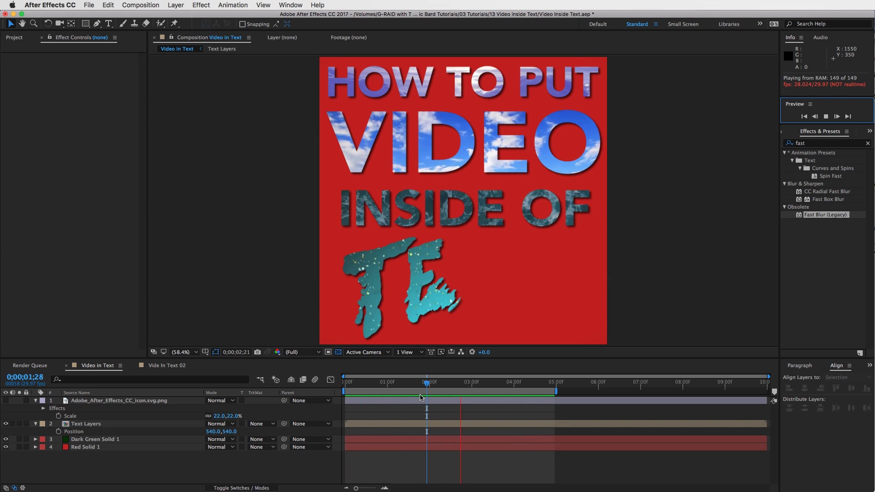
Step: Create the 1080x1080 Comp 4 and add a black 'VF' text layer
key(space)
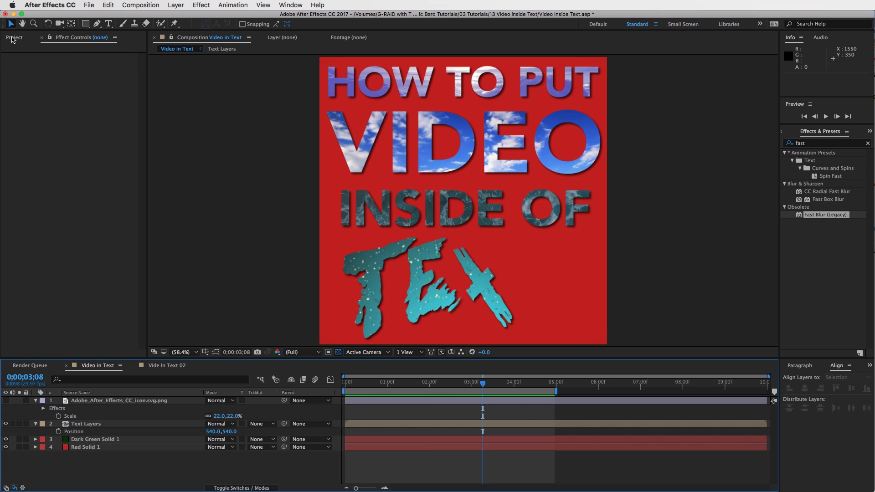
click(14, 39)
click(30, 353)
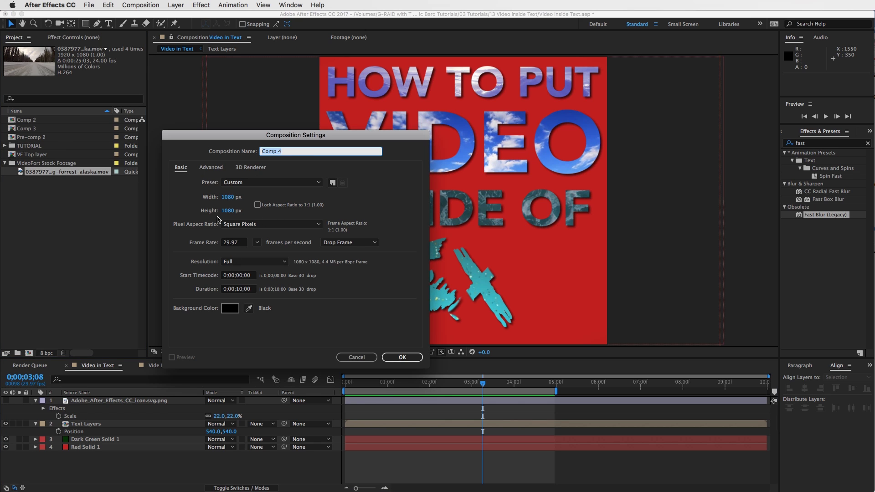
click(403, 357)
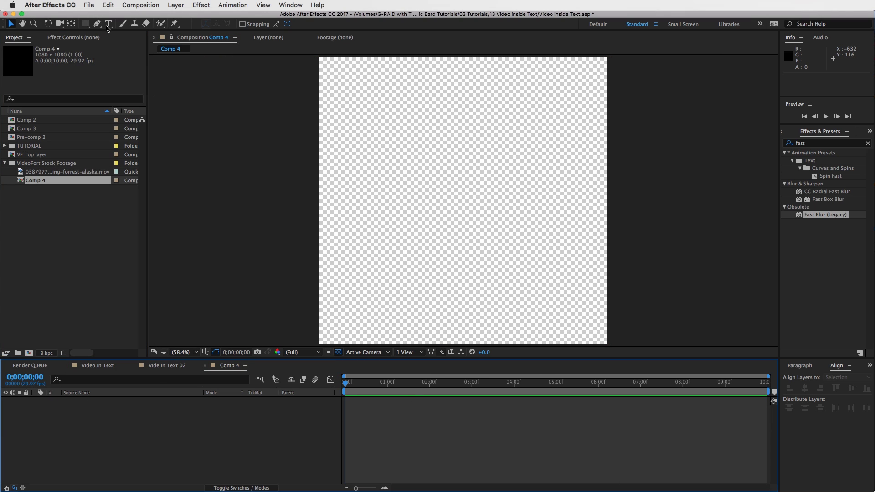
click(109, 24)
click(408, 190)
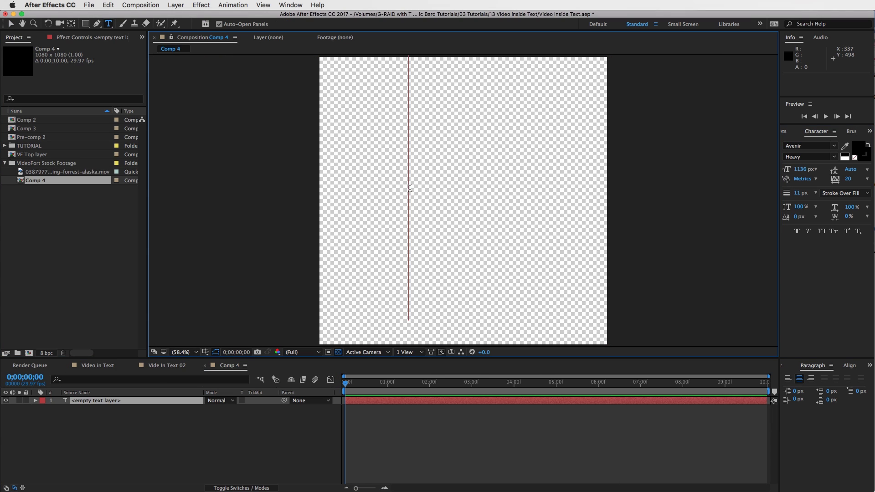
text(VF)
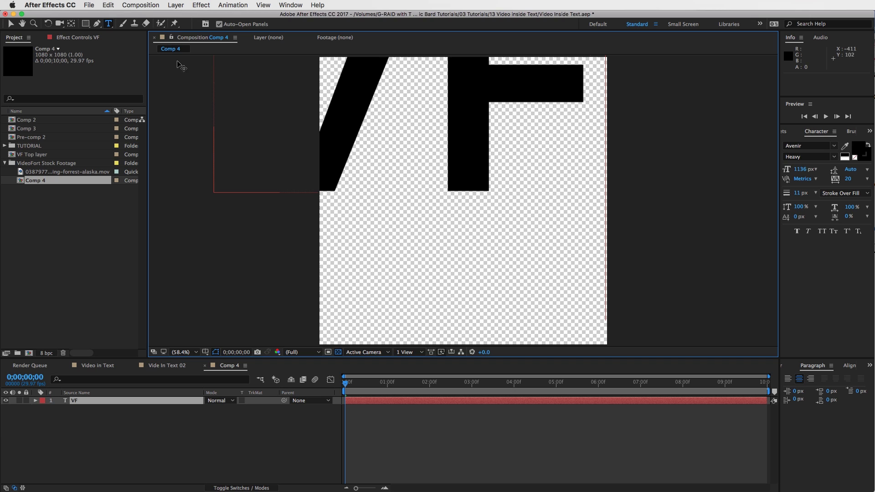
key(Escape)
key(v)
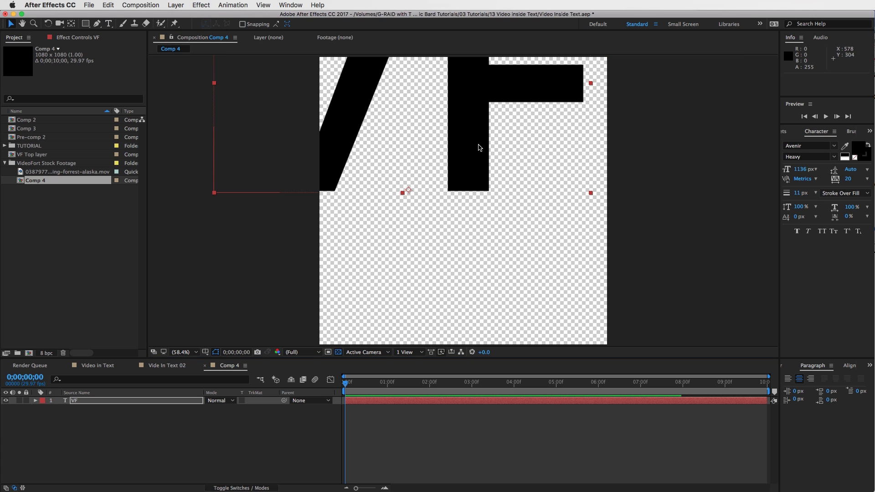
Step: Shrink the VF text's font size and centre it horizontally and vertically
drag(472, 96, 508, 200)
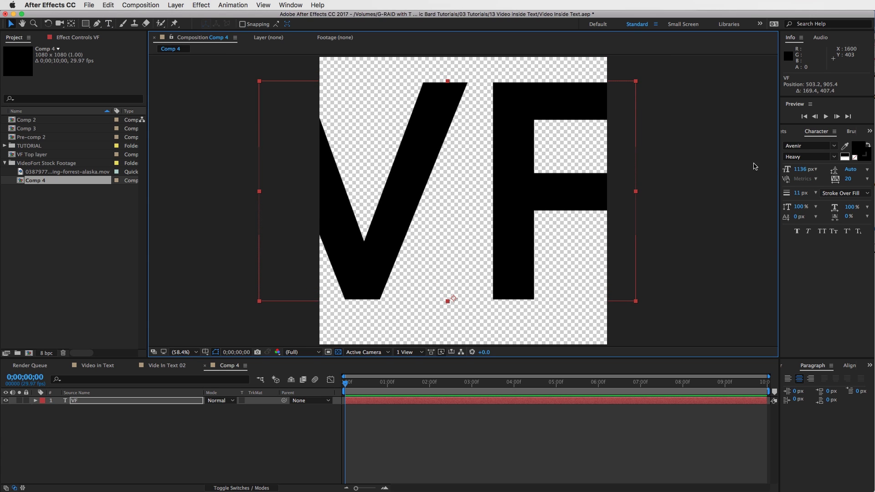
drag(803, 171, 606, 190)
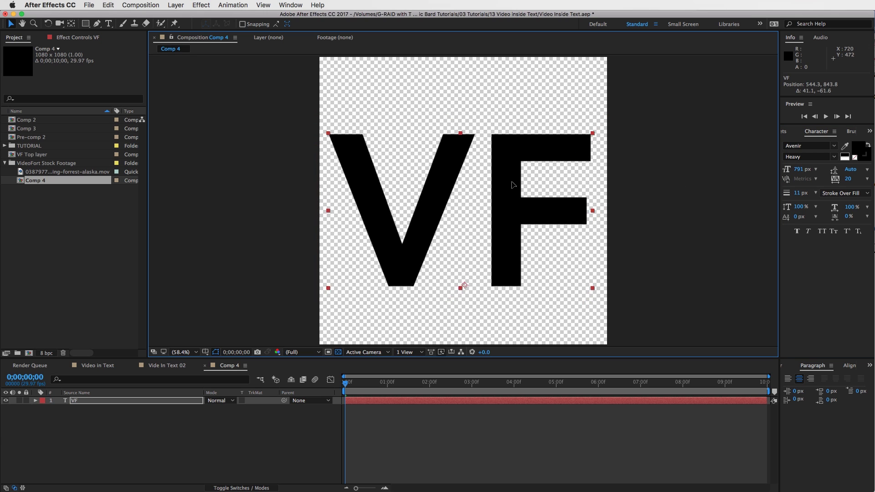
drag(504, 196, 516, 181)
click(846, 366)
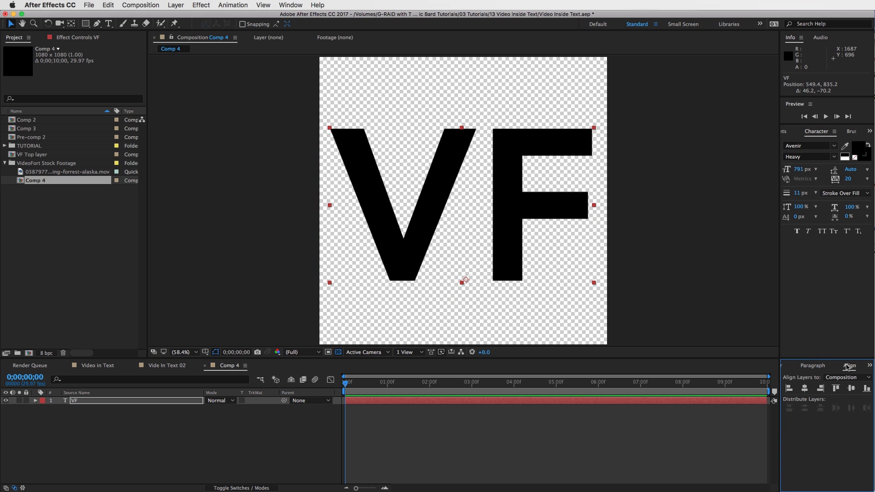
click(804, 388)
click(851, 388)
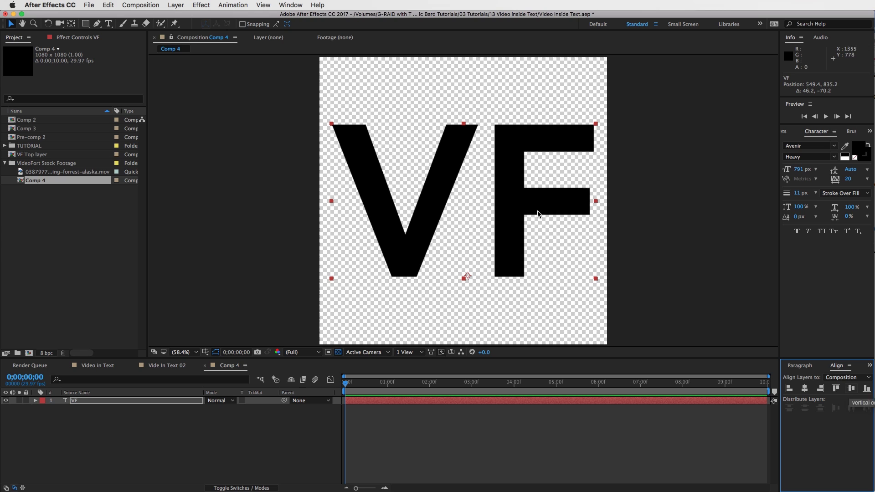
Step: Add a new solid layer to the composition via Layer > New > Solid
click(400, 408)
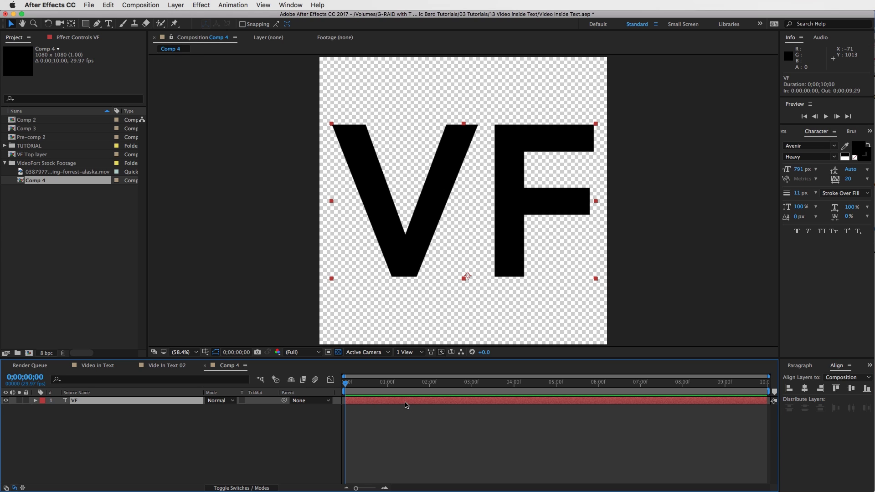
click(403, 424)
click(174, 6)
mouse_move(179, 16)
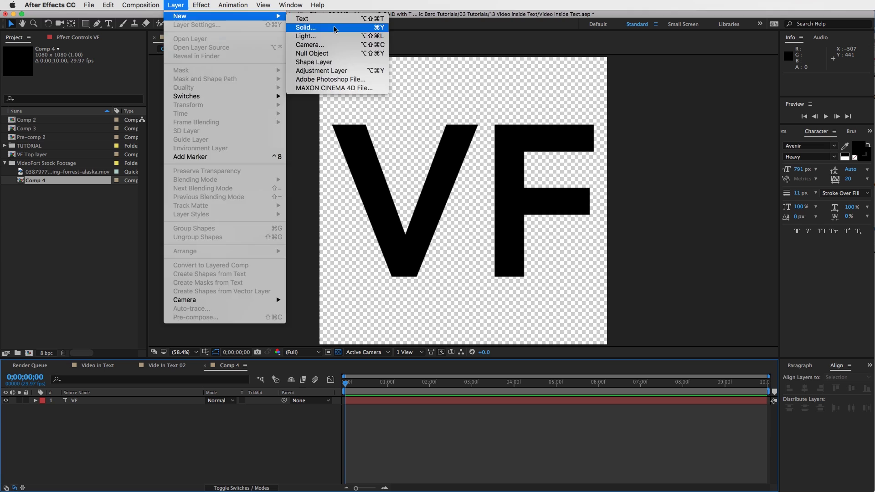
click(335, 28)
click(823, 395)
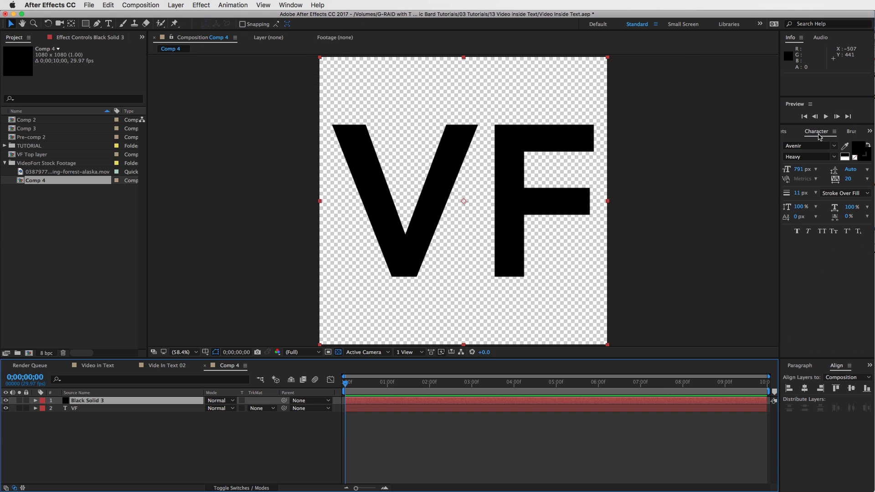
Step: Apply Gradient Ramp to the solid with a grey 8D8D8D start colour
click(784, 131)
click(819, 143)
text(fast)
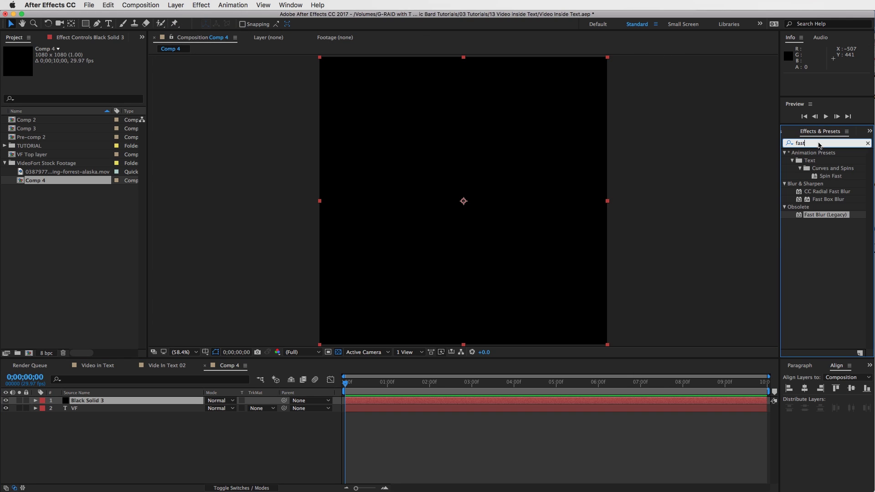
key(BackSpace)
key(BackSpace)
key(BackSpace)
text(grad)
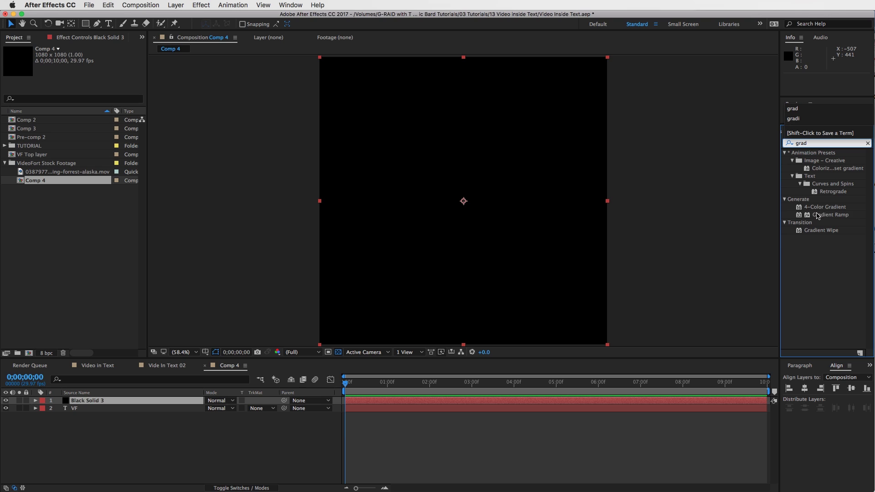
drag(832, 220, 417, 167)
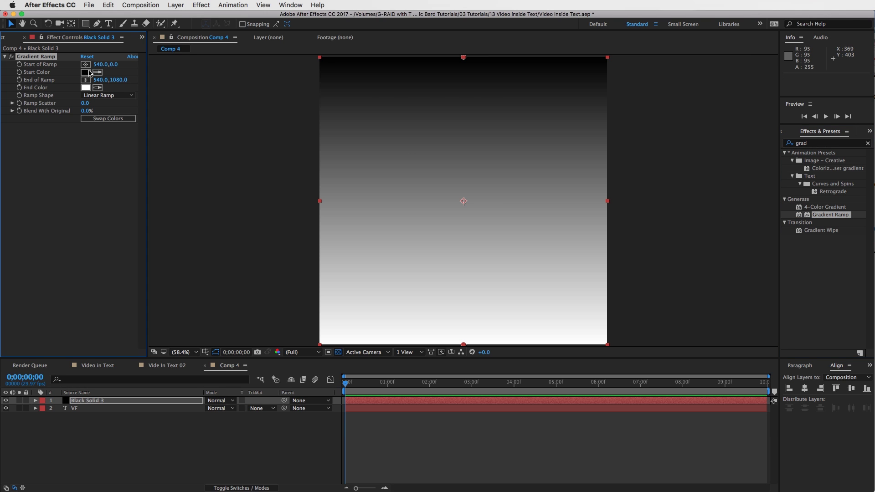
click(85, 72)
drag(256, 142, 248, 132)
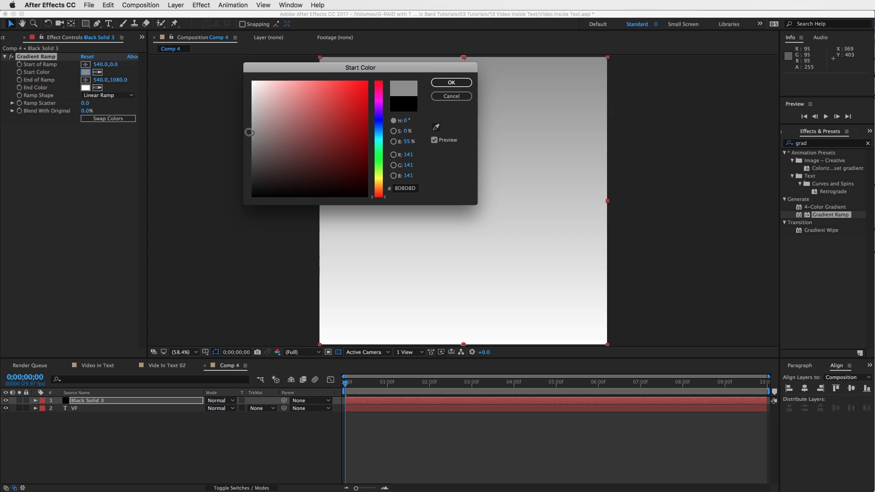
click(451, 83)
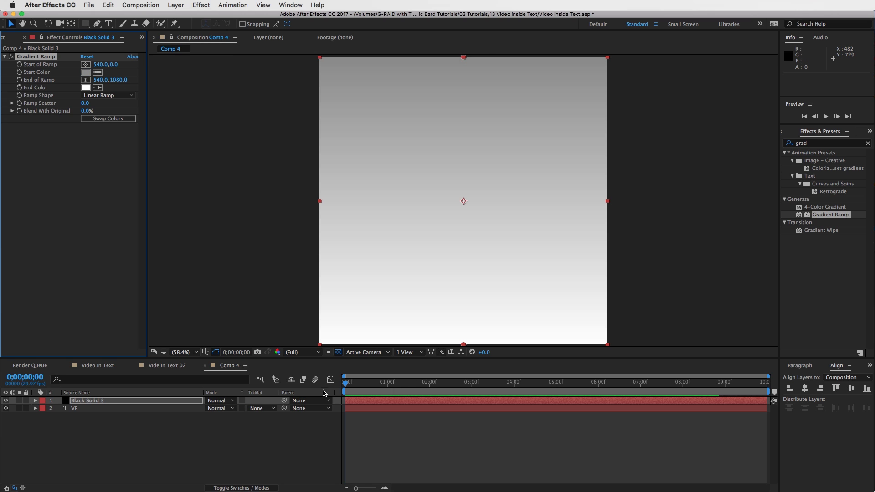
Step: Move the gradient solid below the VF text layer
drag(103, 401, 97, 422)
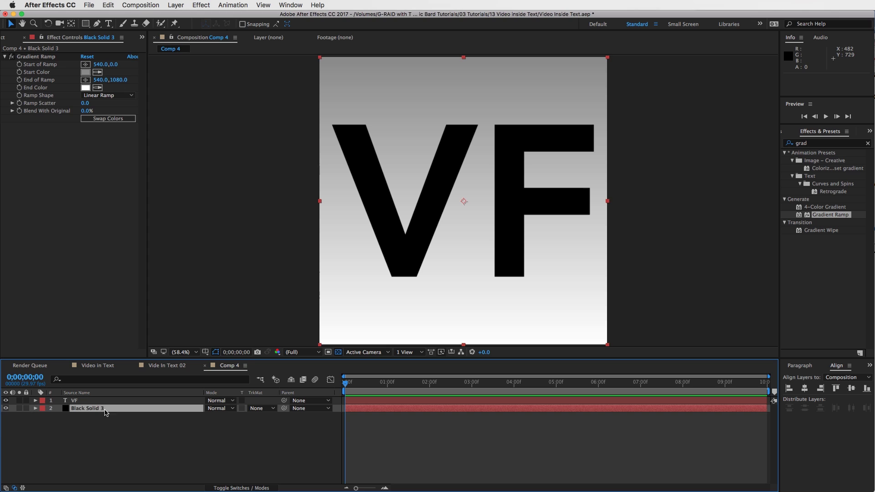
click(121, 424)
click(102, 411)
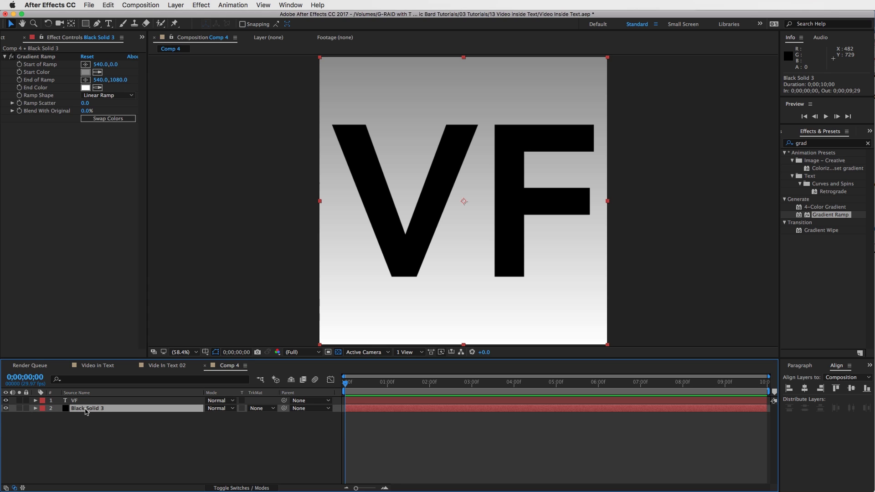
Step: Duplicate the gradient, squash it into a horizontal band, and give it a near-white start colour
key(ctrl+d)
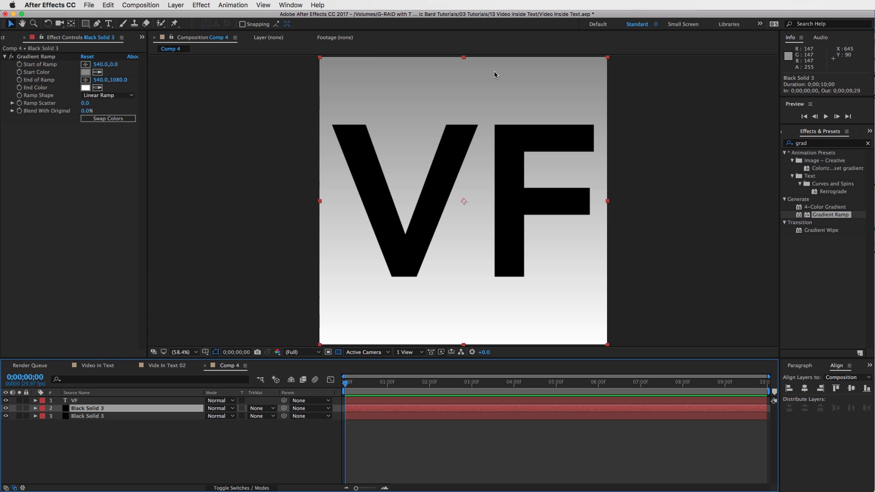
drag(464, 59, 460, 113)
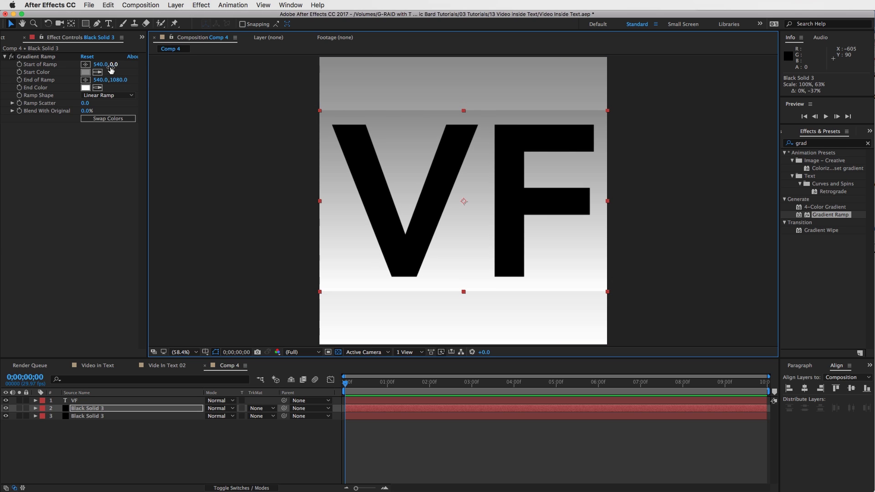
click(85, 72)
drag(260, 101, 252, 83)
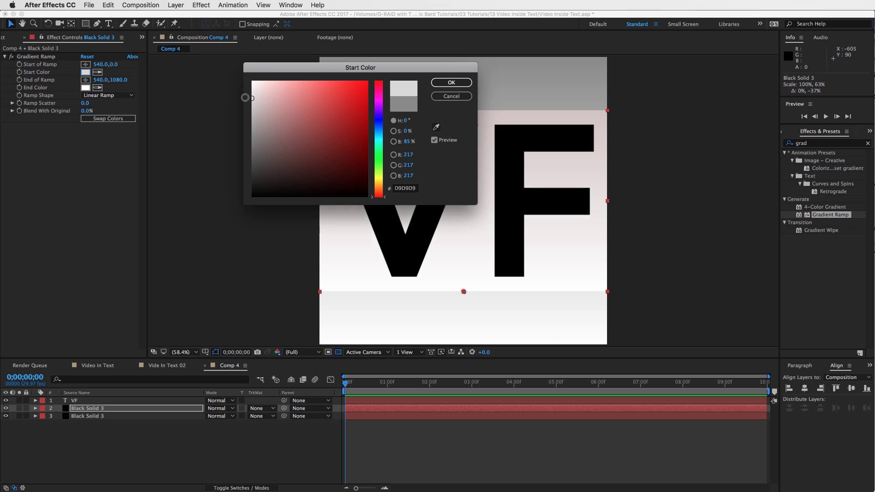
click(452, 83)
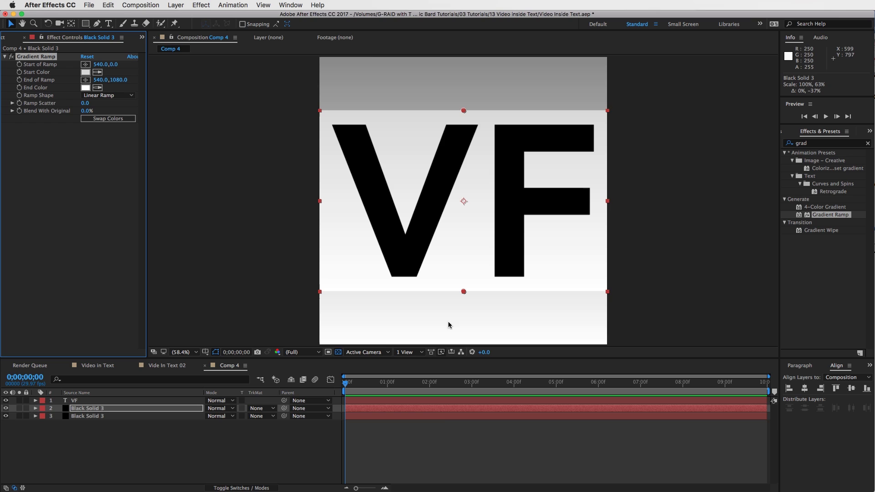
Step: Duplicate the VF text and move VF 2 below the gradient band solid
click(74, 401)
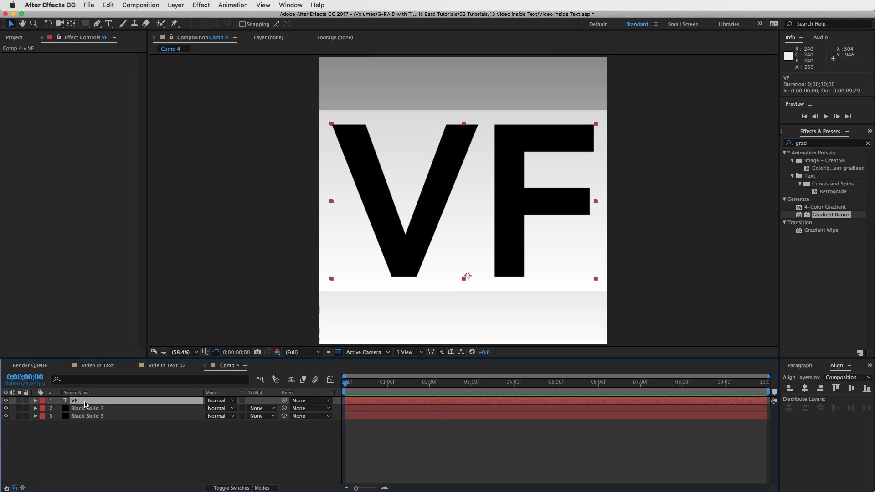
key(ctrl+d)
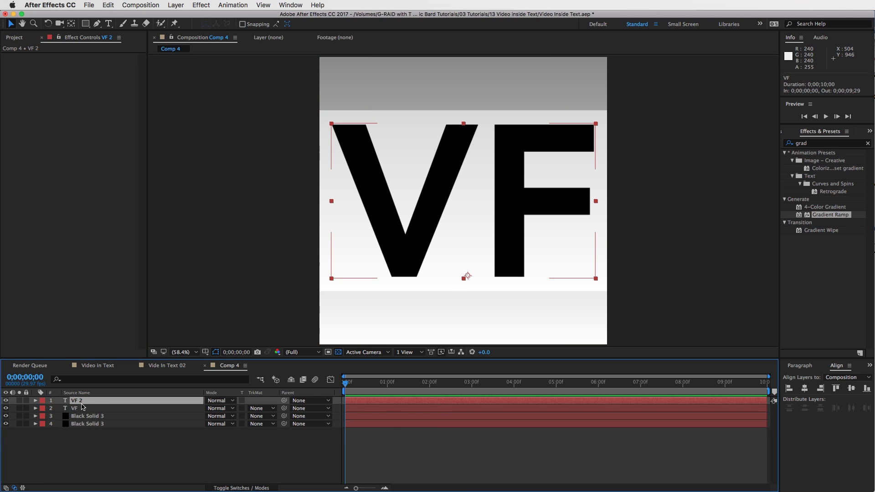
drag(75, 401, 78, 419)
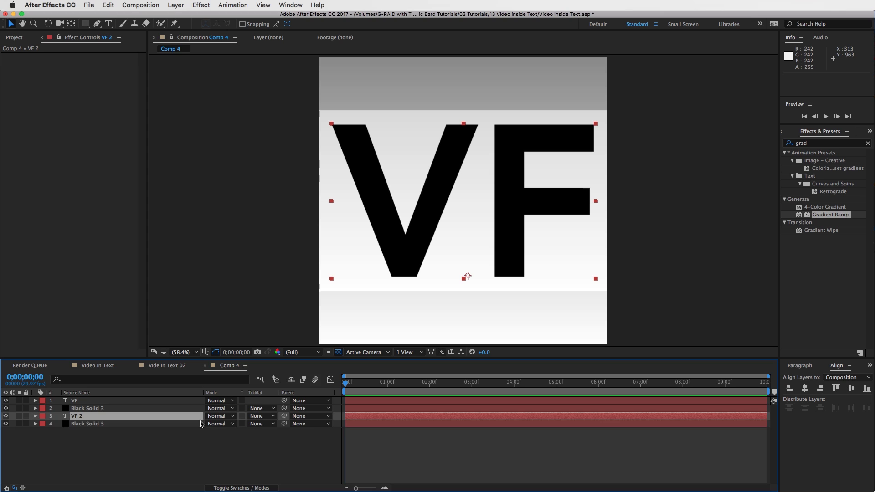
Step: Scale VF 2 to 153% and centre it horizontally and vertically
key(s)
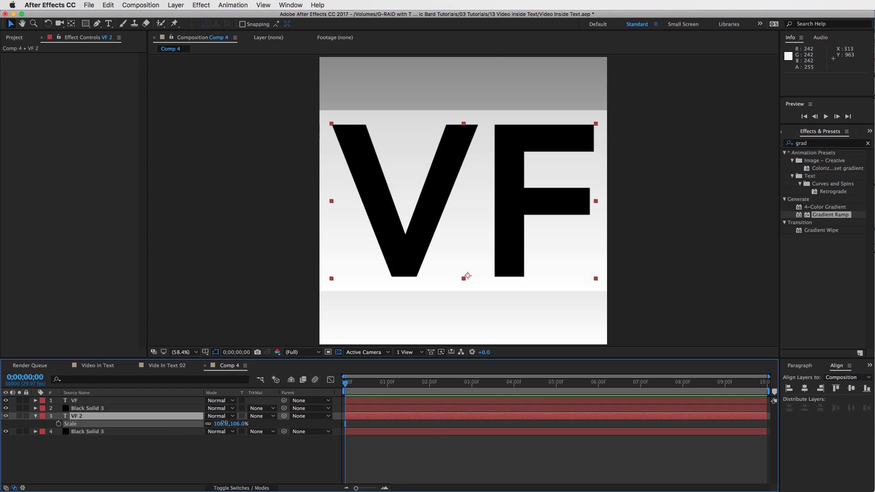
drag(221, 424, 237, 418)
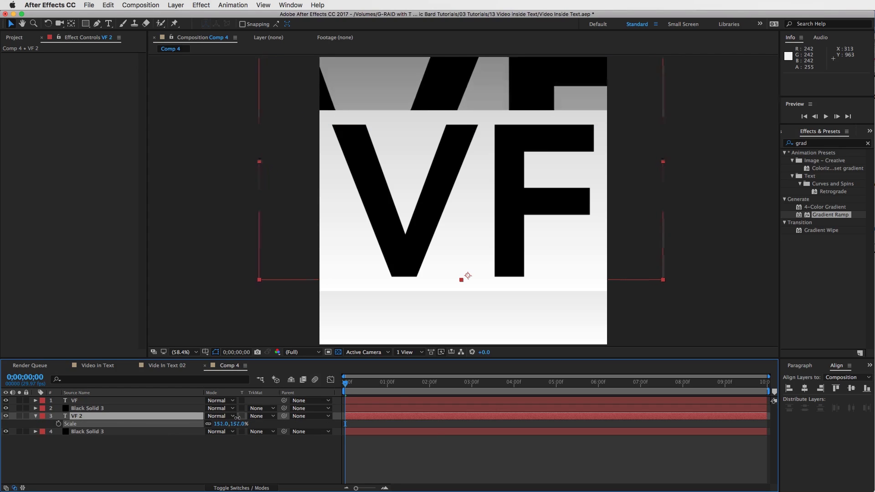
click(804, 388)
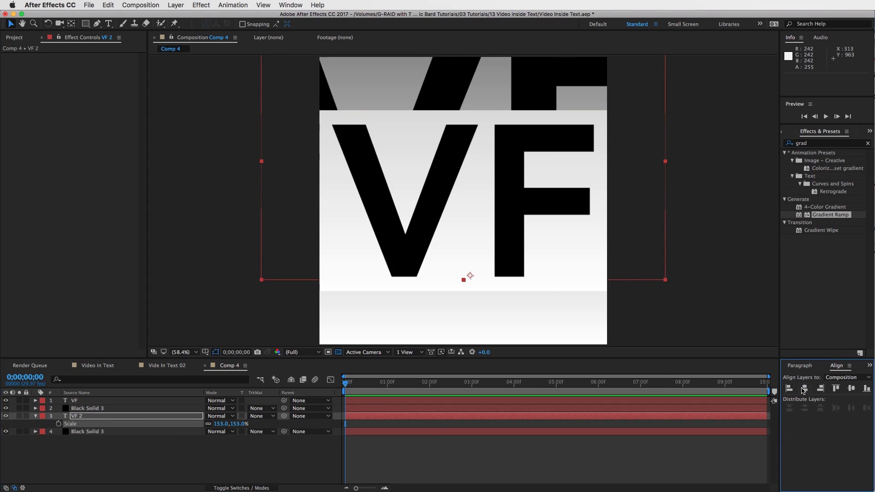
click(850, 389)
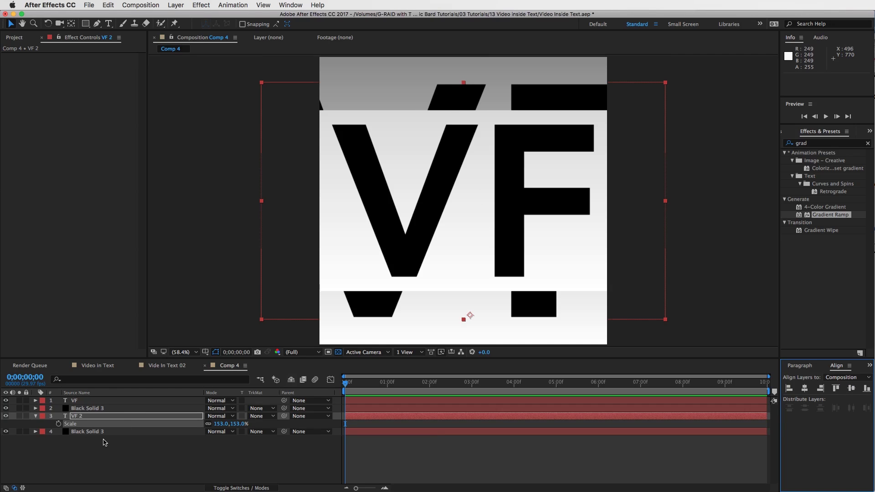
click(104, 443)
click(13, 38)
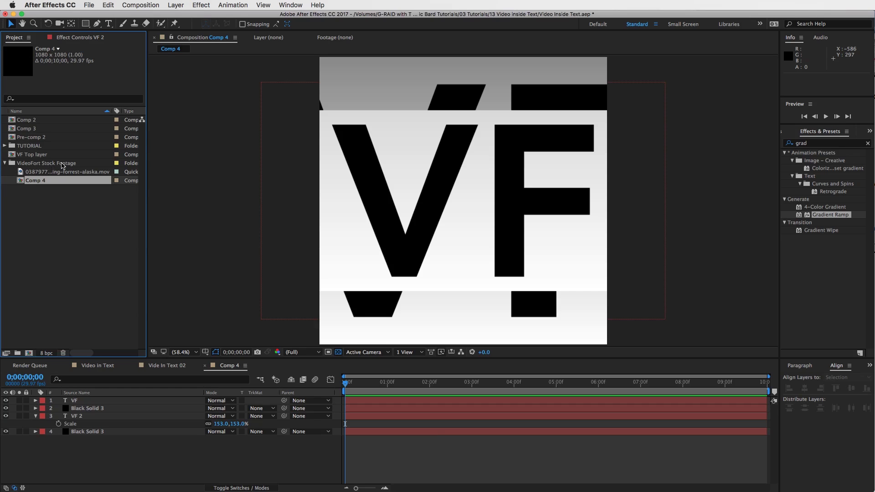
Step: Place the alaska.mov footage below VF and a second copy below VF 2
click(49, 172)
drag(71, 282, 77, 409)
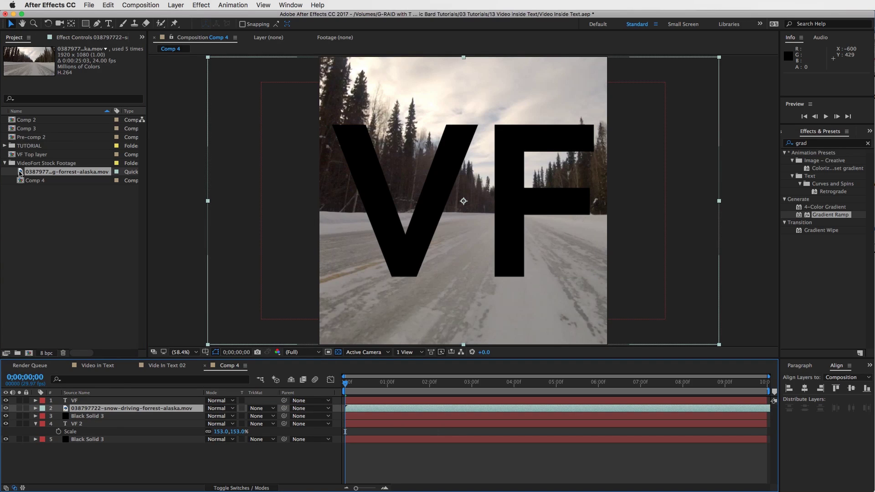
drag(19, 172, 100, 433)
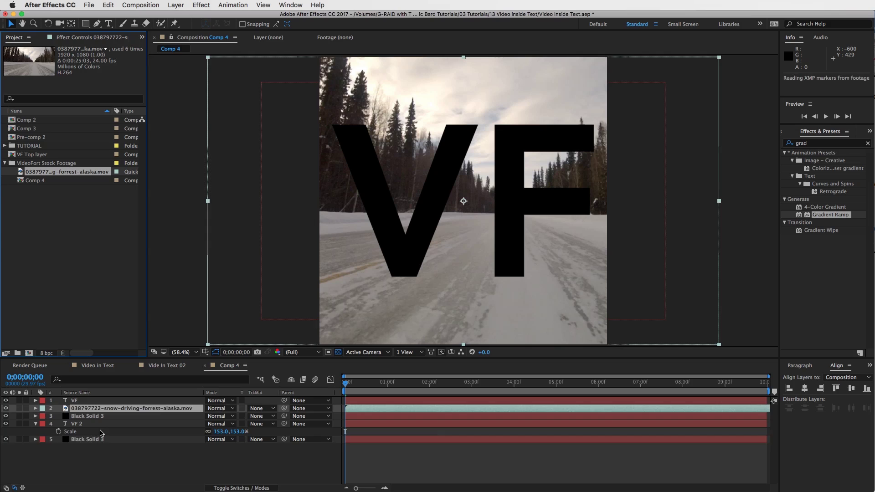
click(109, 410)
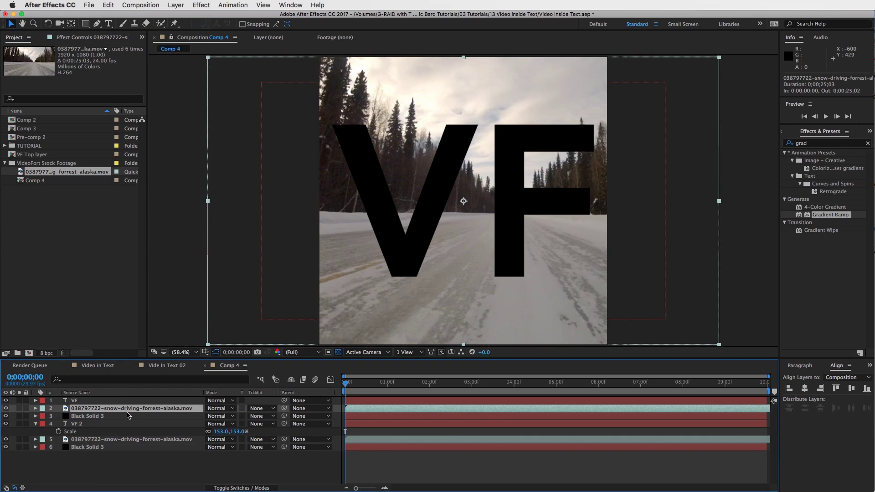
Step: Set the upper video's track matte to Alpha Matte 'VF' and the lower's to 'VF 2', then preview
click(254, 410)
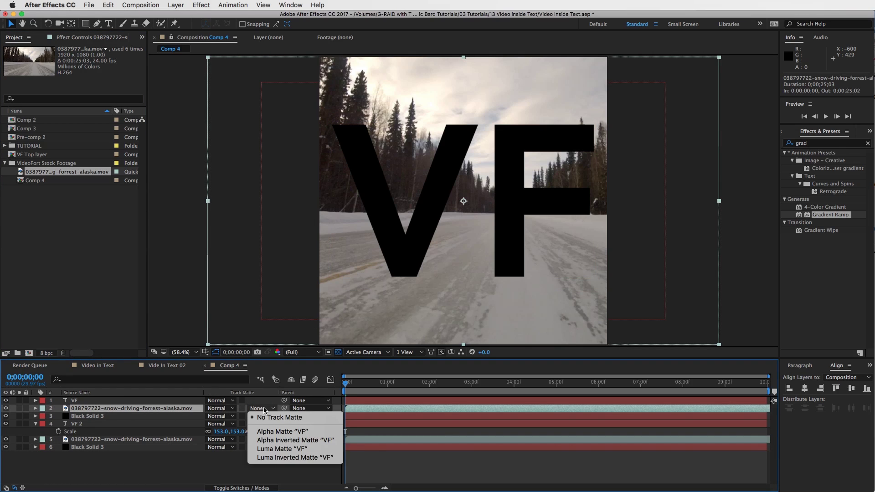
click(277, 430)
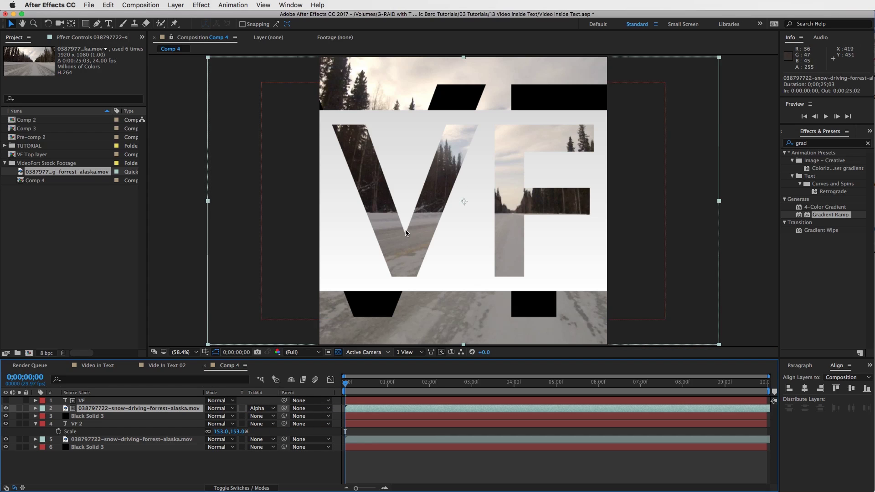
click(121, 439)
click(270, 440)
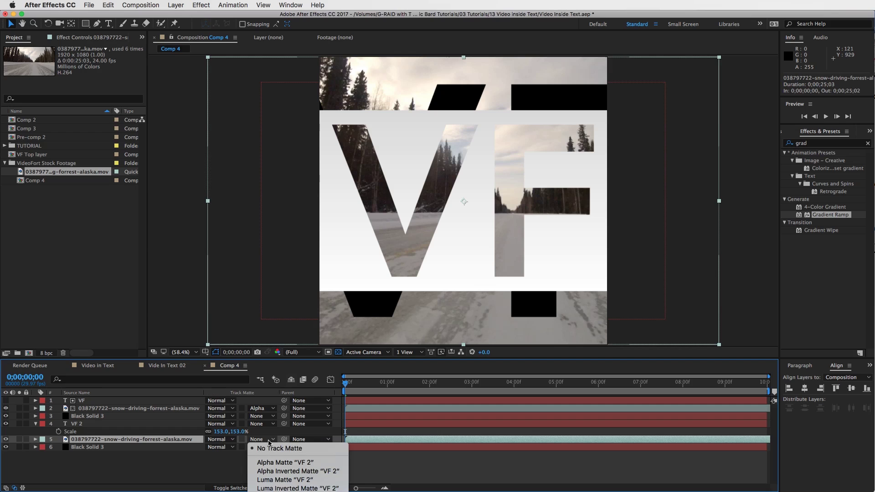
click(286, 463)
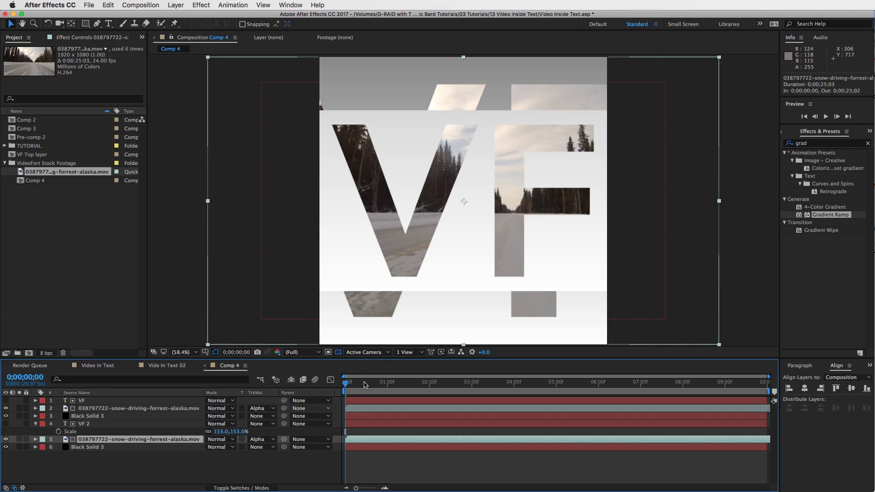
key(space)
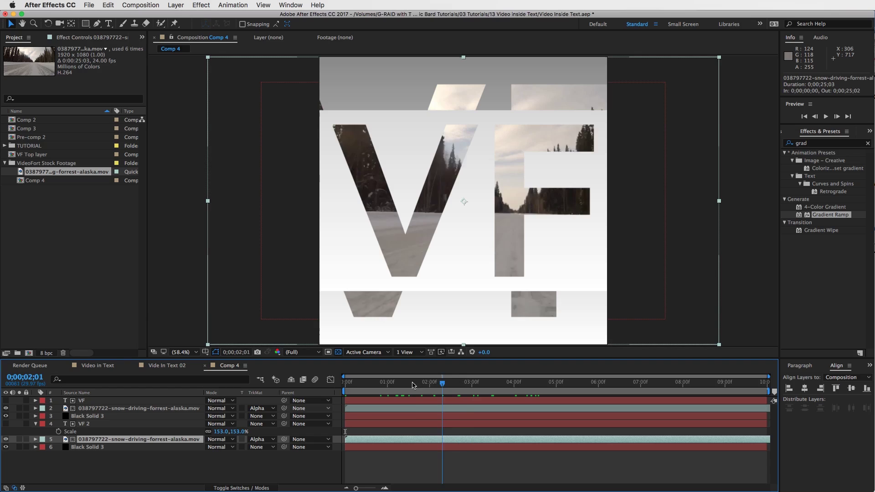
key(space)
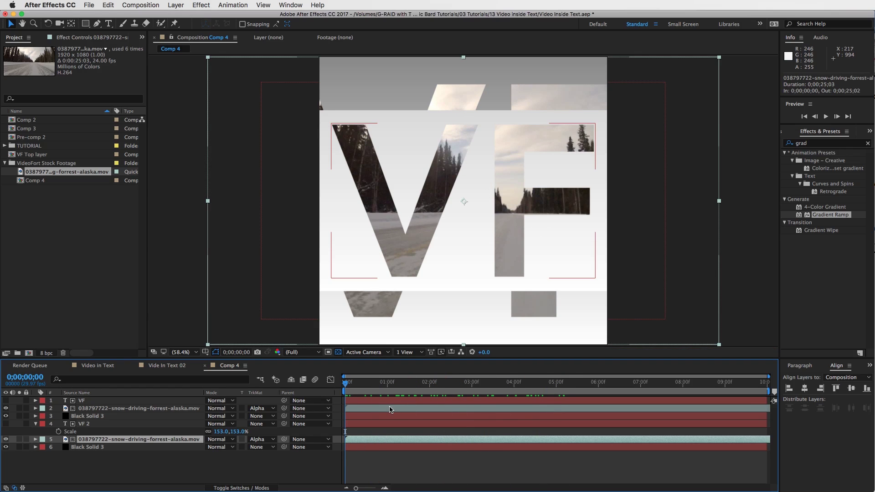
Step: Pre-compose the VF text and its matted video into Pre-comp 3
click(87, 407)
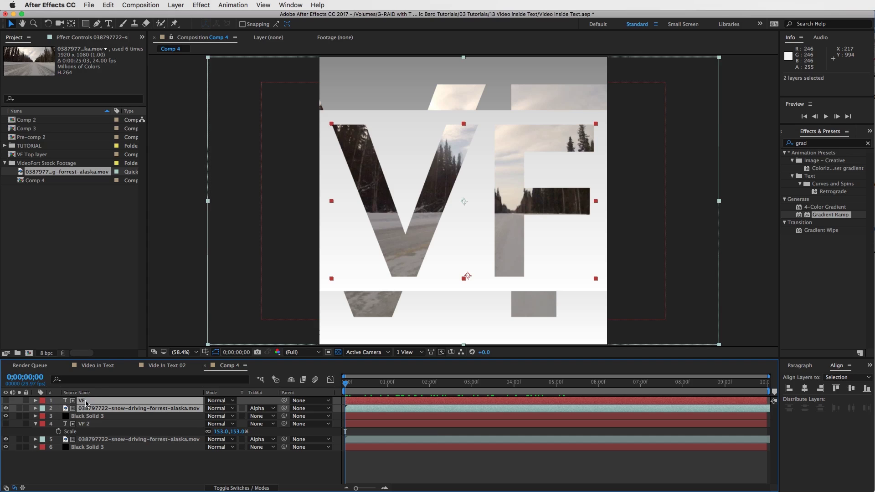
click(176, 3)
click(227, 317)
click(506, 279)
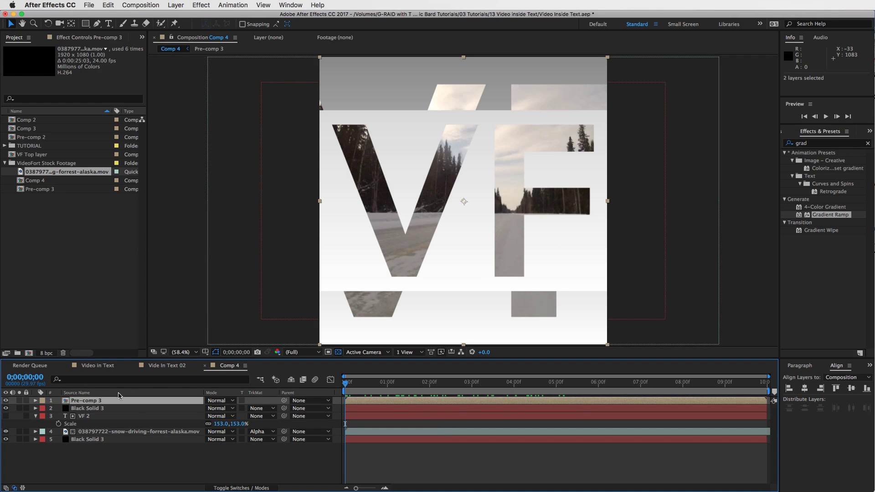
click(822, 142)
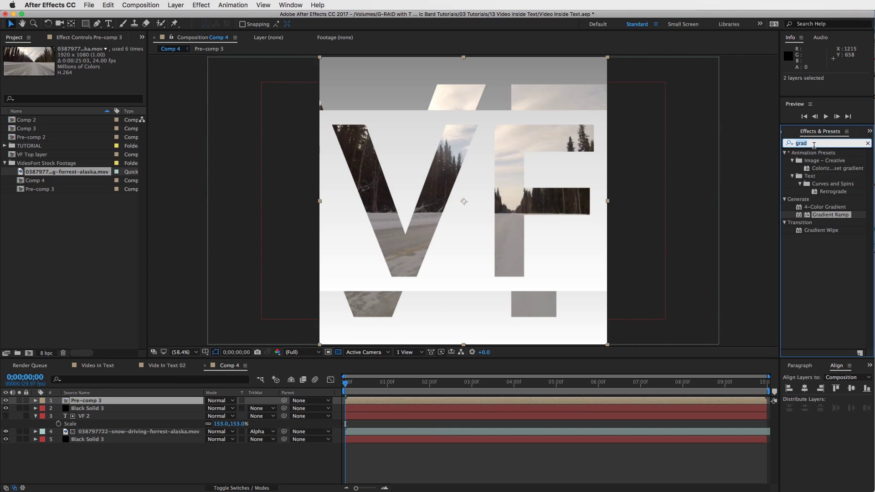
text(drop)
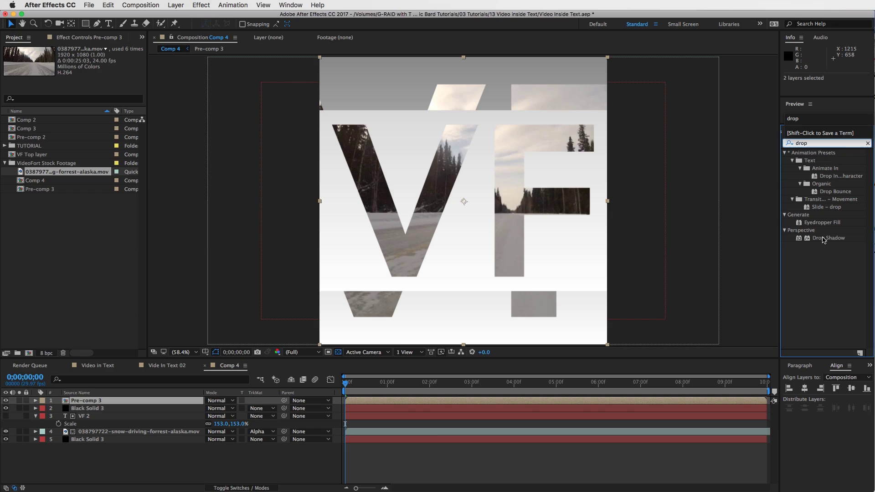
Step: Apply Drop Shadow to Pre-comp 3 with 76% opacity and softness 24
drag(823, 240, 469, 405)
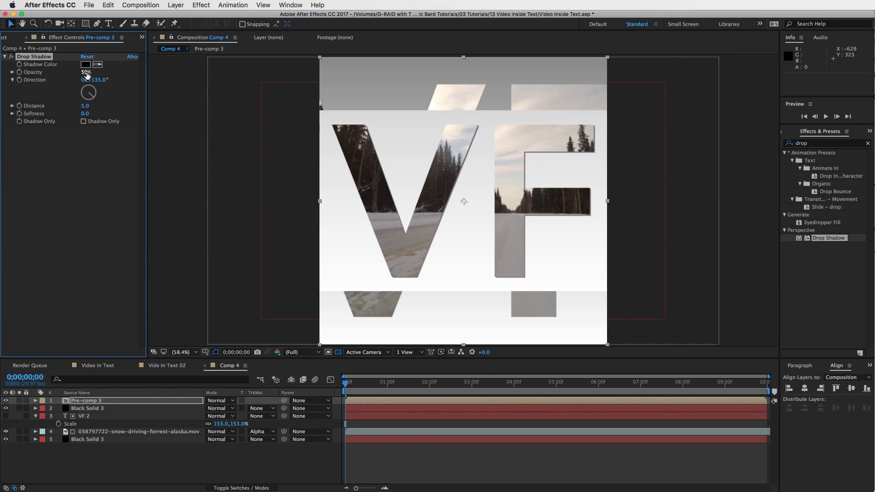
drag(90, 72, 116, 71)
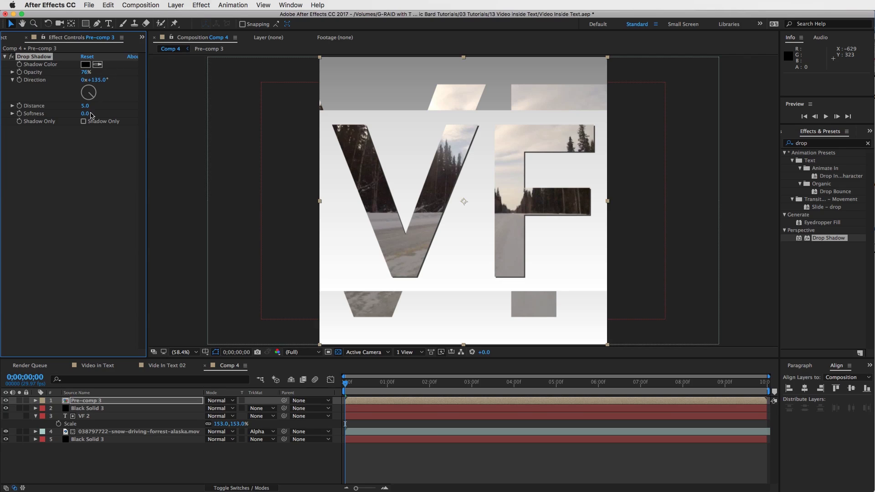
drag(87, 114, 95, 114)
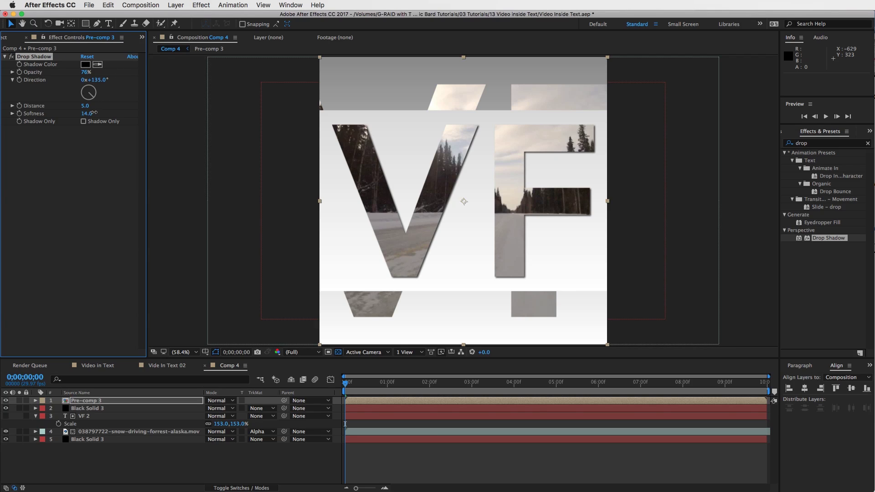
Step: Pre-compose VF 2 and its matted video into Pre-comp 4
click(131, 433)
shift+click(90, 417)
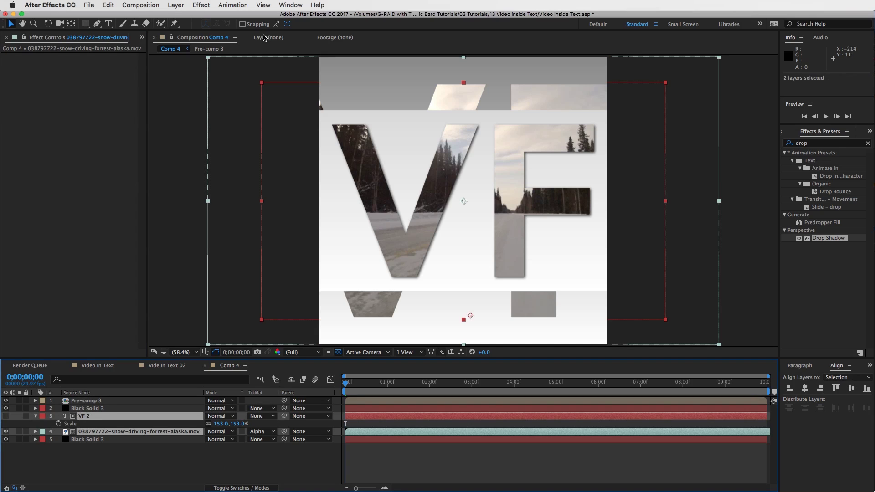
click(176, 4)
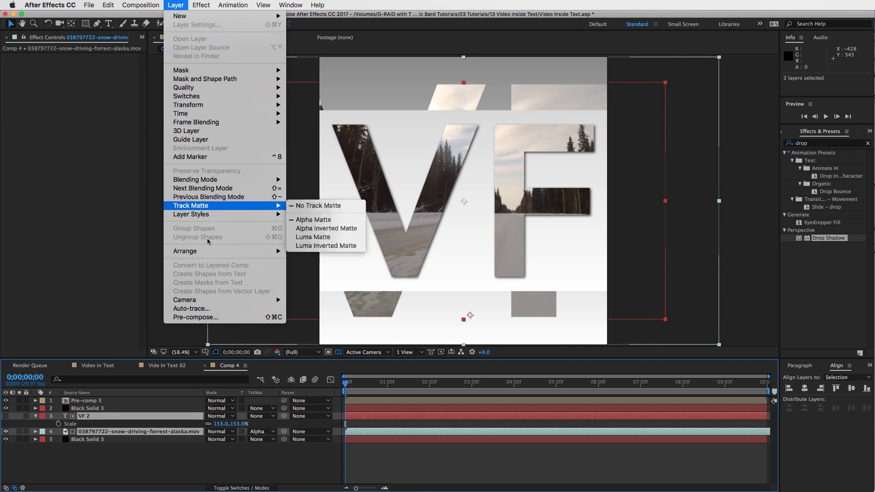
click(211, 318)
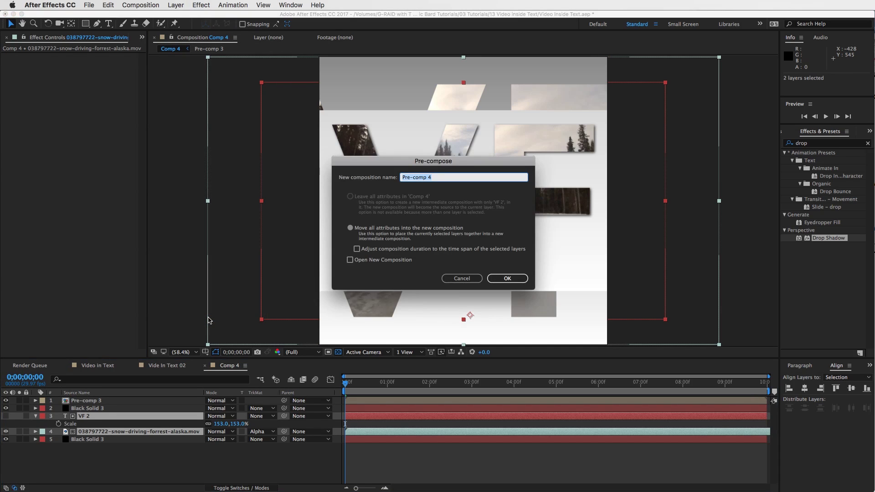
key(Return)
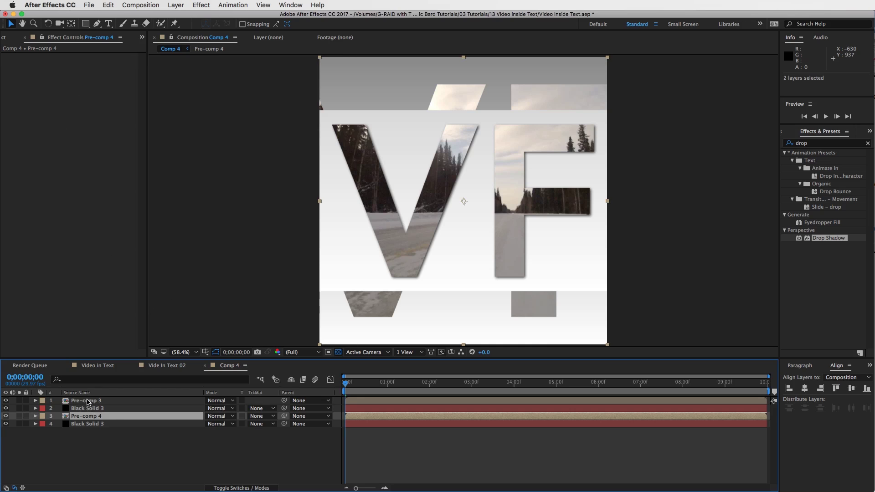
Step: Copy Pre-comp 3's Drop Shadow and paste it onto Pre-comp 4
click(87, 401)
click(49, 57)
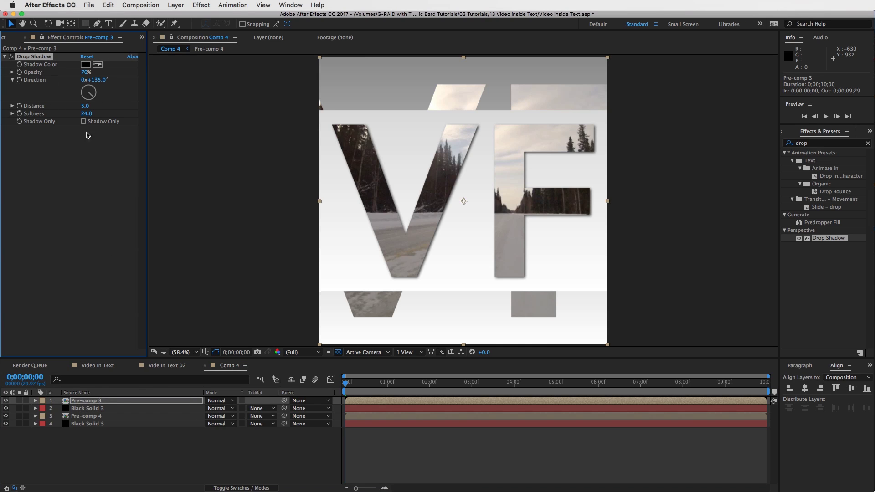
click(88, 416)
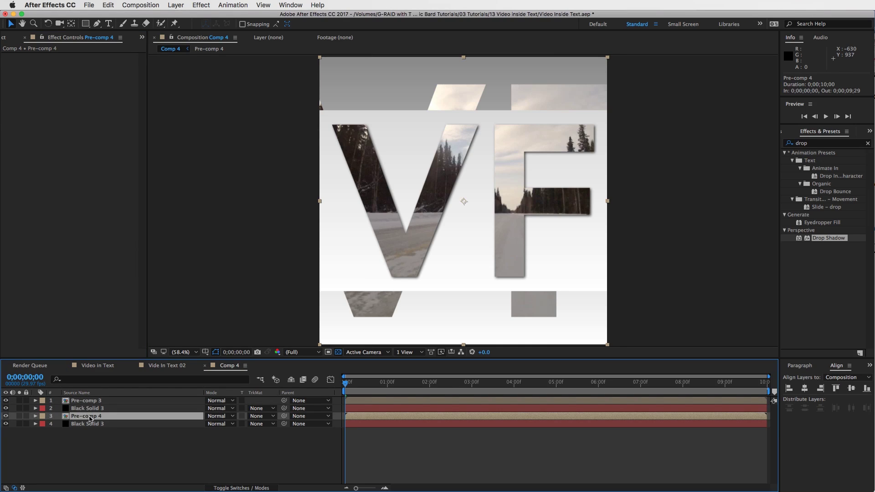
key(ctrl+v)
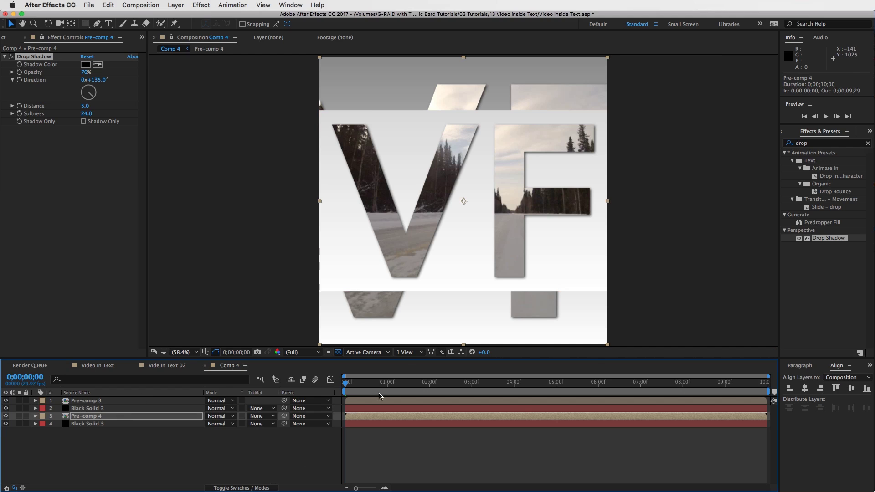